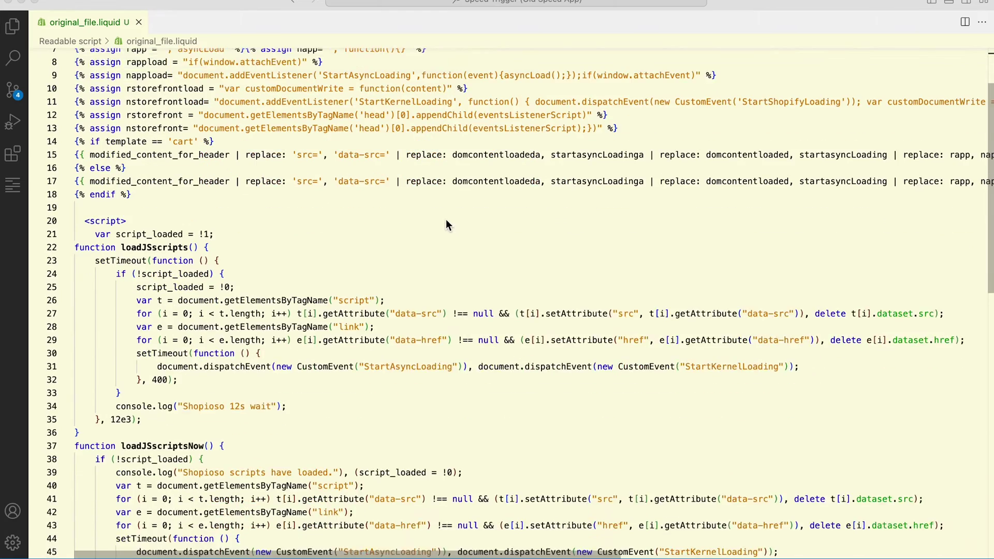
pyautogui.scroll(-5, 446, 219)
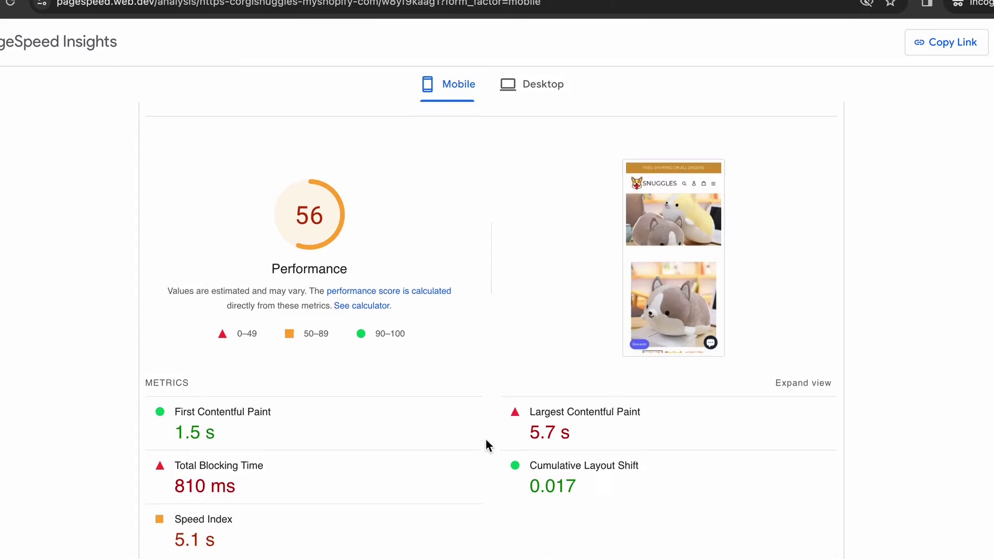
# Rerun the corgisnuggles store's mobile PageSpeed test, which now scores 86
pyautogui.scroll(5, 486, 440)
pyautogui.click(811, 120)
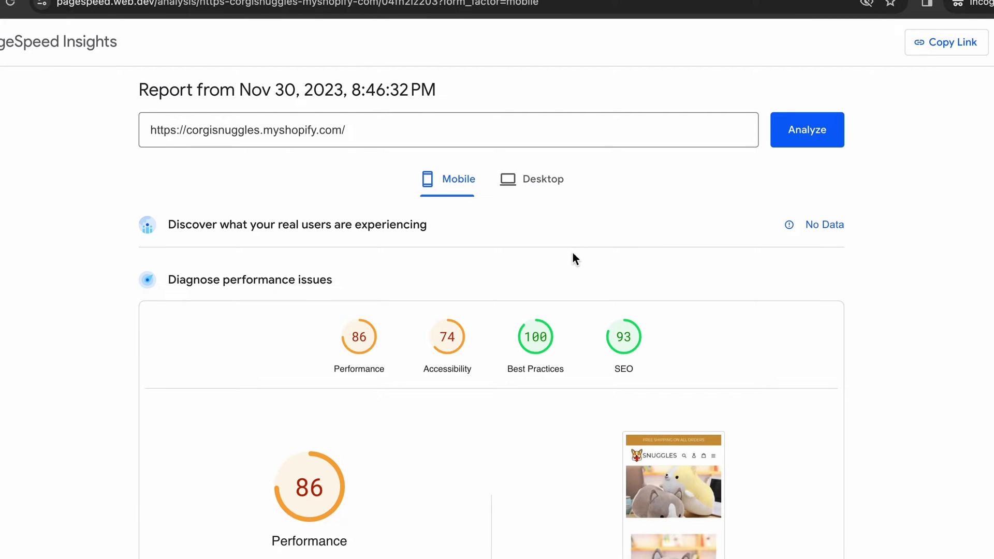
pyautogui.scroll(-3, 568, 293)
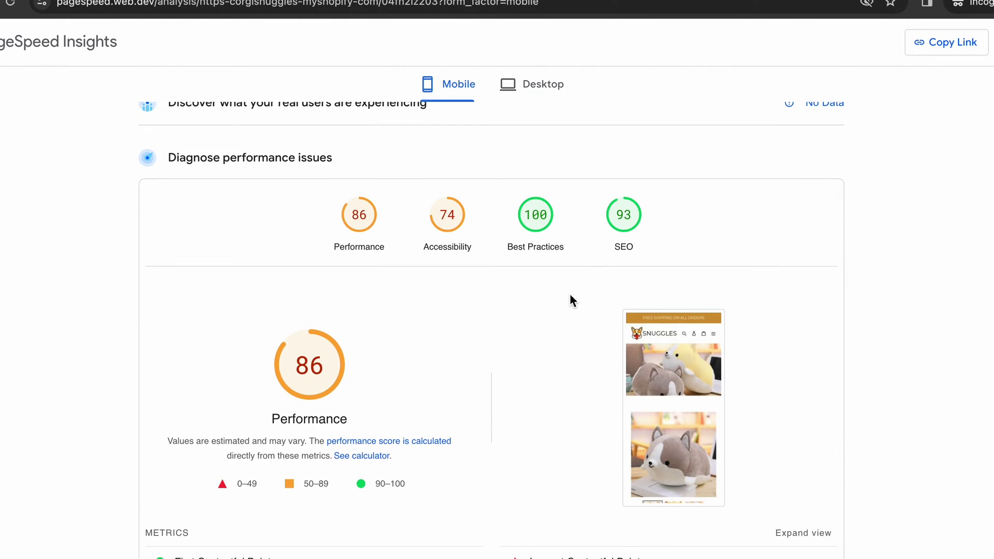
pyautogui.scroll(-3, 569, 295)
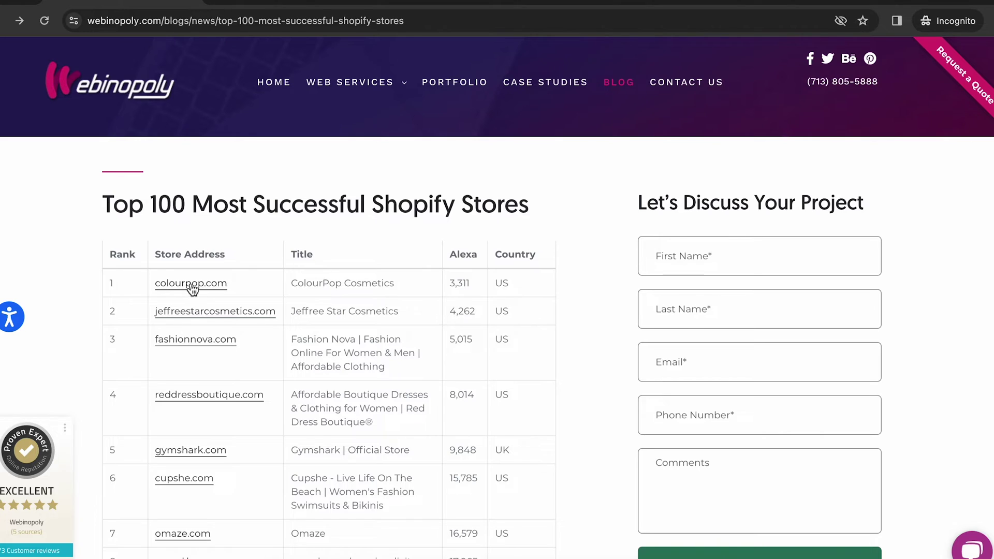
# Copy the colourpop.com address from the Webinopoly list and enter it in PageSpeed Insights
pyautogui.click(198, 293)
pyautogui.click(133, 21)
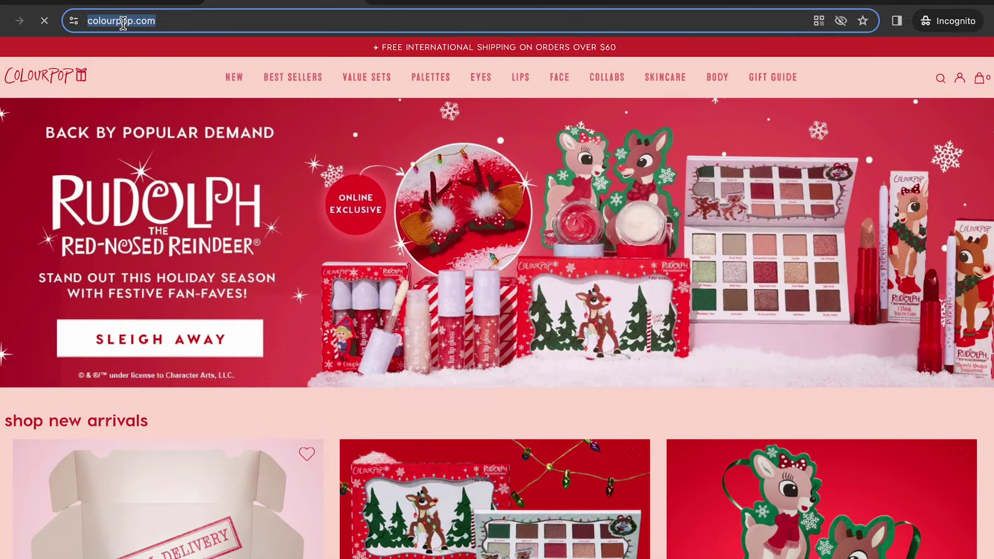
pyautogui.rightClick(127, 23)
pyautogui.click(150, 113)
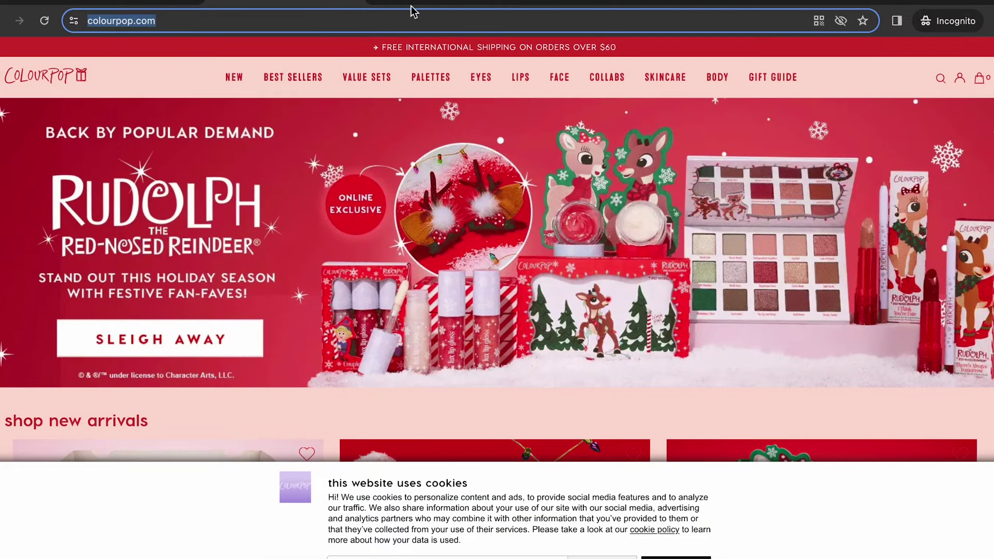
pyautogui.click(439, 3)
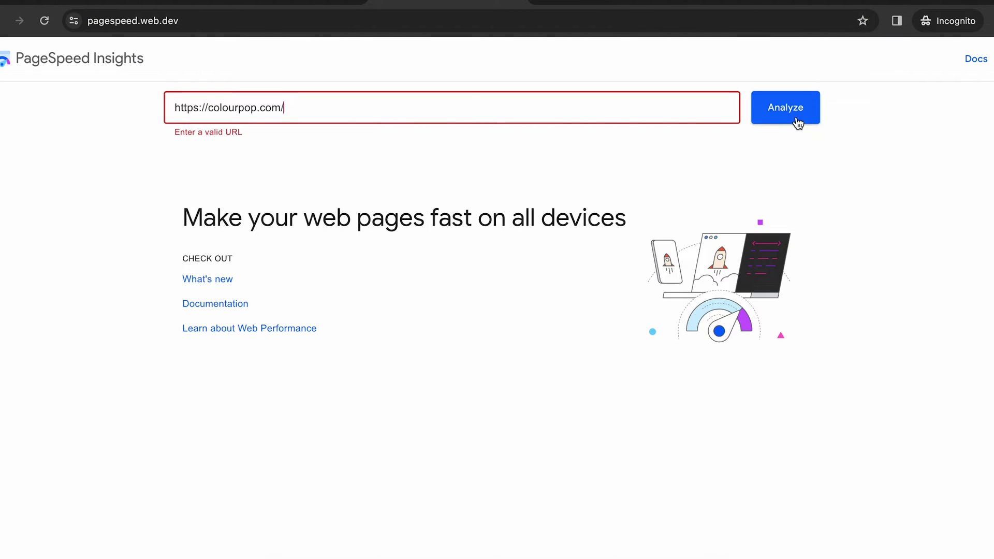
# Scroll the colourpop.com mobile report down to its Performance score of 14
pyautogui.scroll(-5, 872, 213)
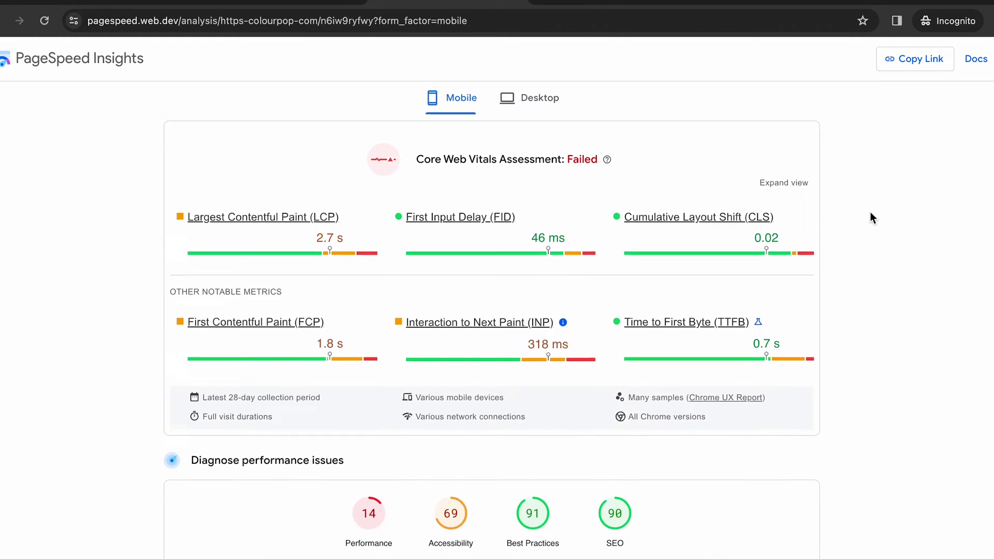
pyautogui.scroll(-6, 871, 218)
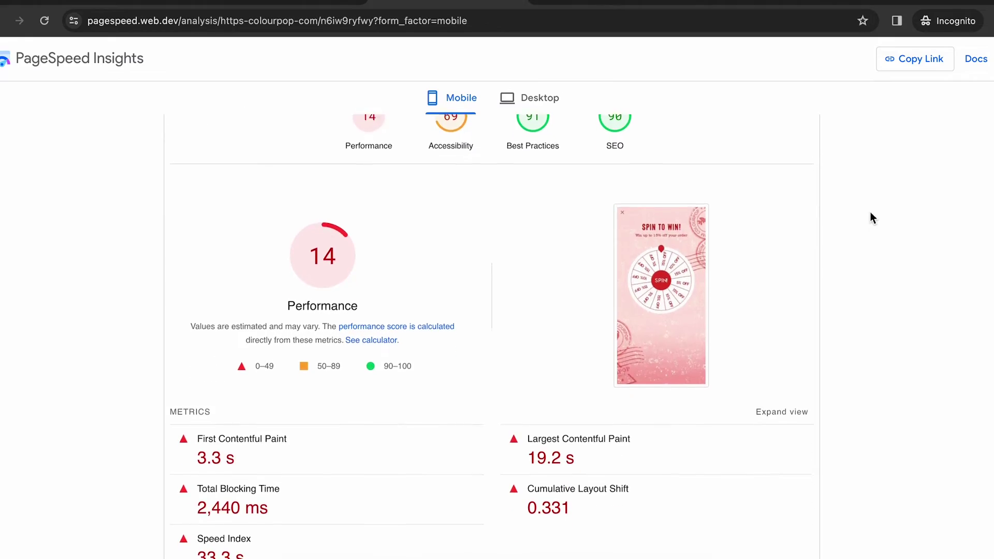
pyautogui.scroll(-2, 871, 218)
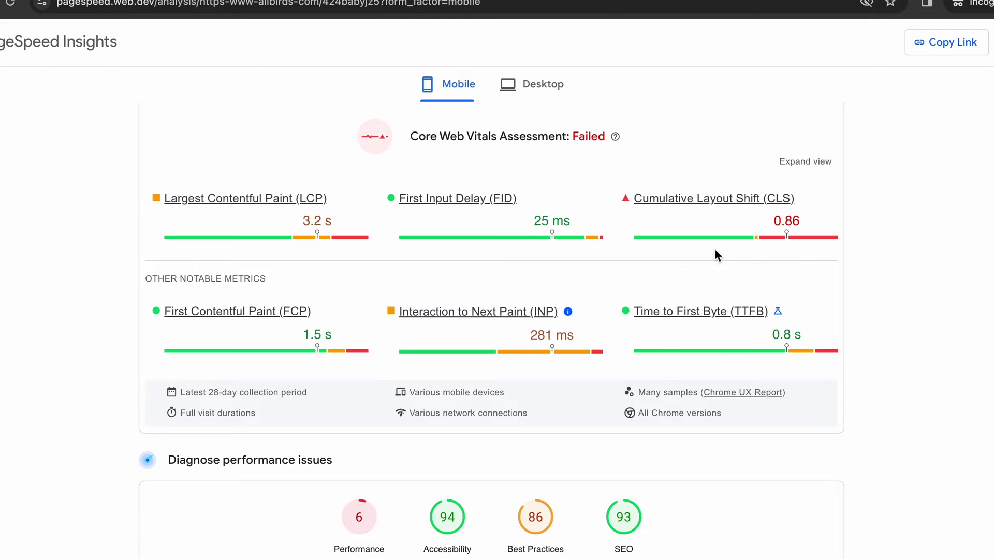
# Scroll the allbirds.com PageSpeed report down to its scores and metrics
pyautogui.scroll(-7, 655, 303)
pyautogui.scroll(-2, 655, 304)
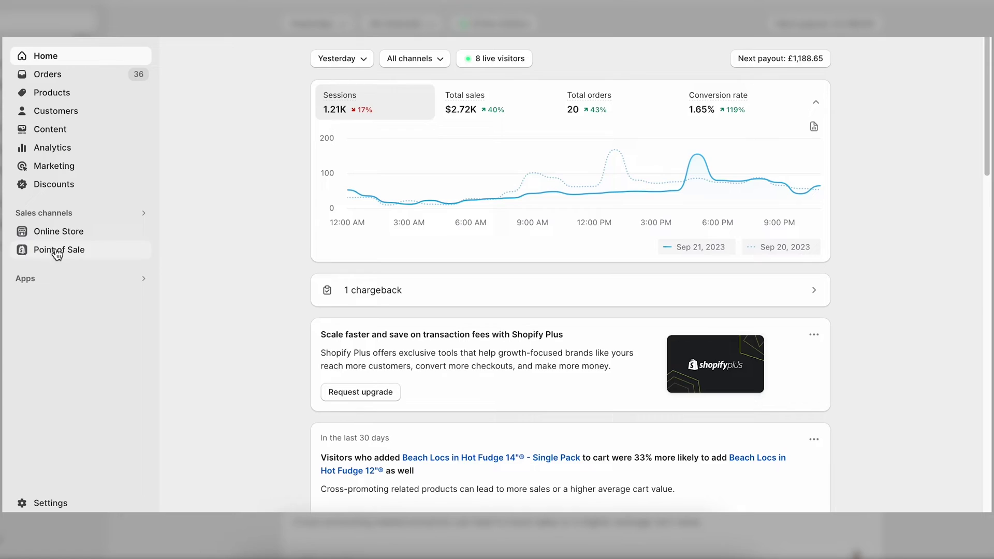
# Show the Apps list and scroll through all 41 installed apps
pyautogui.click(20, 282)
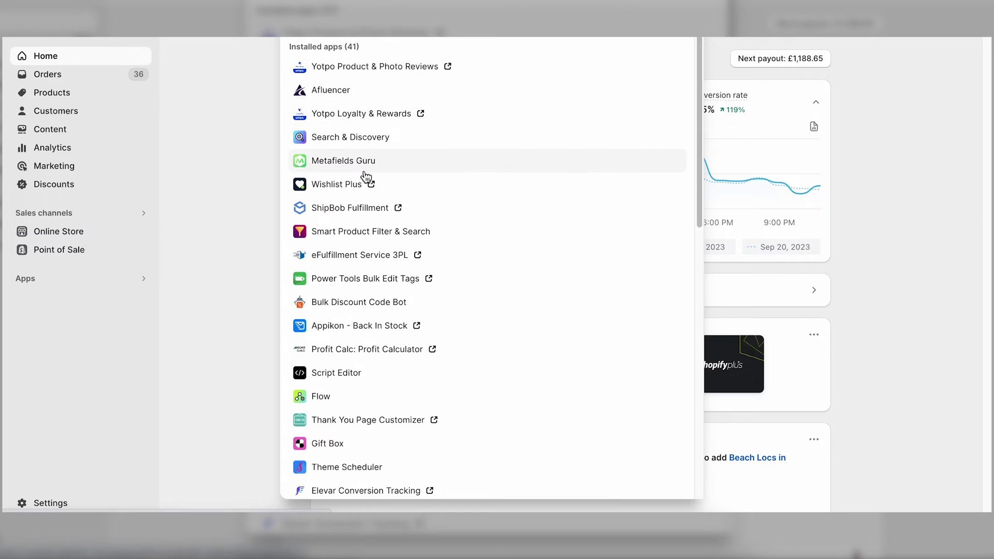
pyautogui.scroll(-2, 368, 182)
pyautogui.scroll(-1, 377, 228)
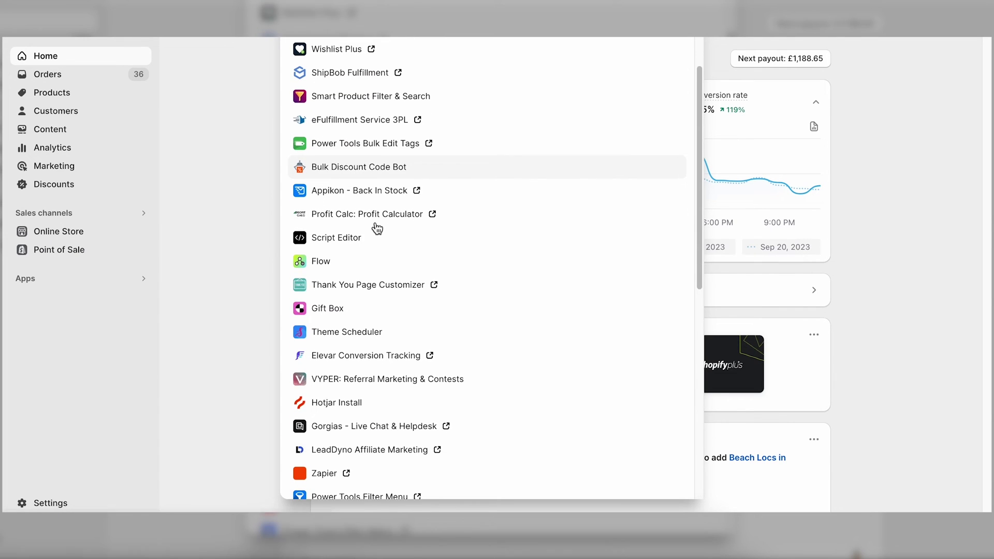
pyautogui.scroll(-5, 360, 380)
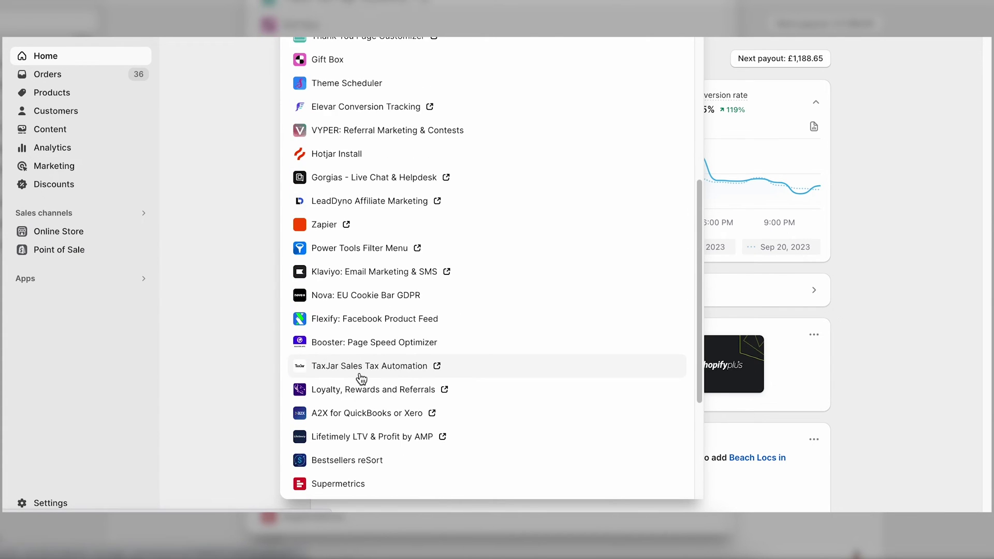
pyautogui.scroll(-2, 361, 378)
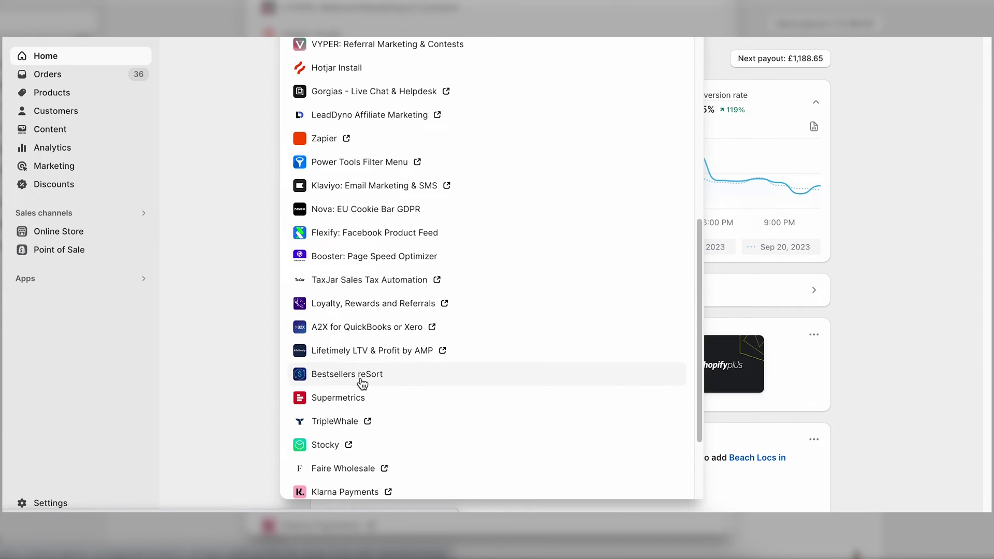
pyautogui.scroll(4, 362, 482)
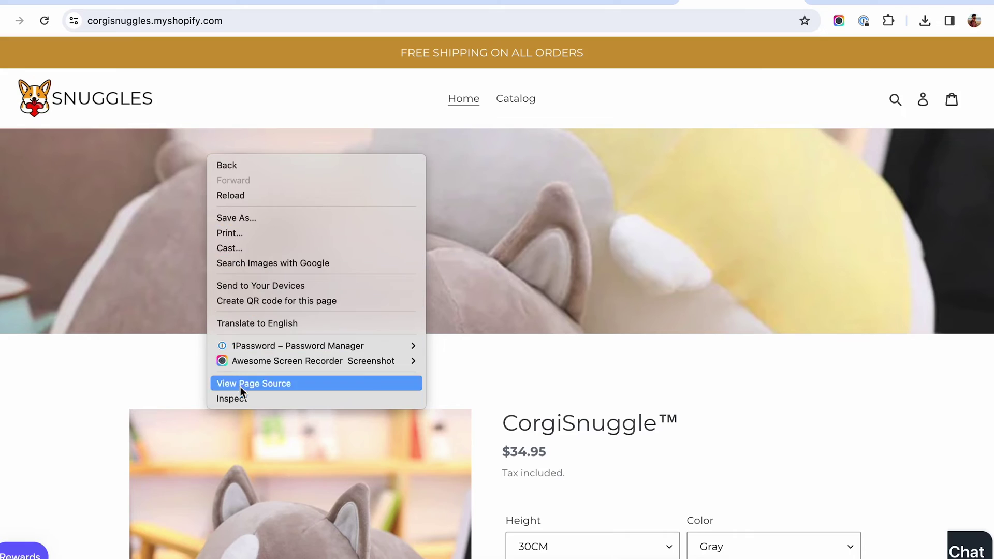
# Inspect the storefront, expand <head> and open the asyncLoad script that loads app scripts
pyautogui.click(239, 398)
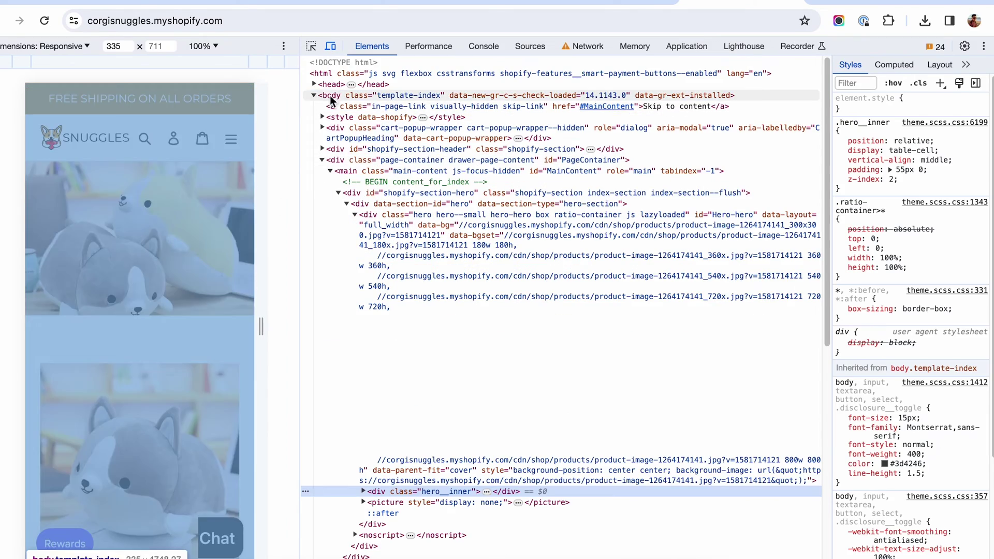
pyautogui.click(314, 84)
pyautogui.click(323, 377)
pyautogui.scroll(-3, 326, 376)
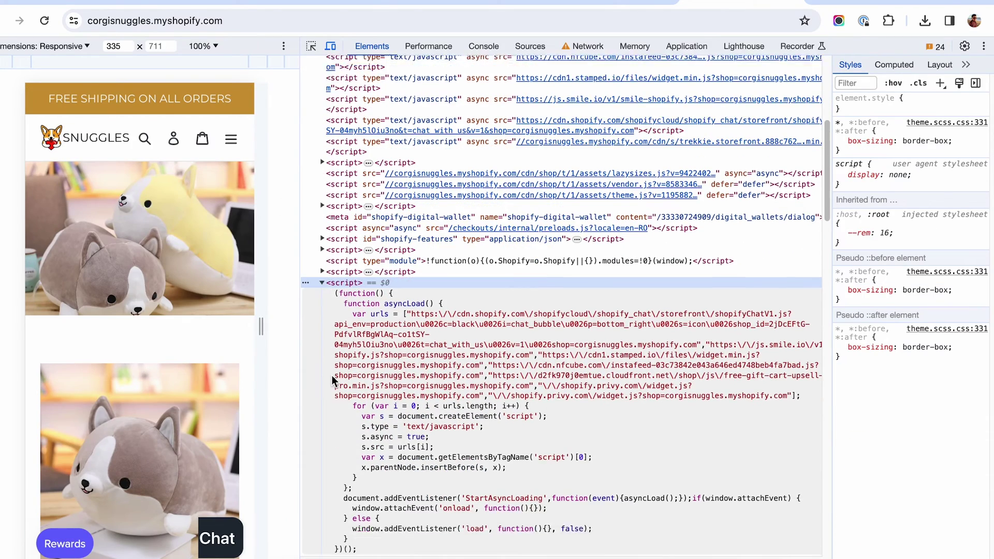
pyautogui.scroll(-3, 331, 378)
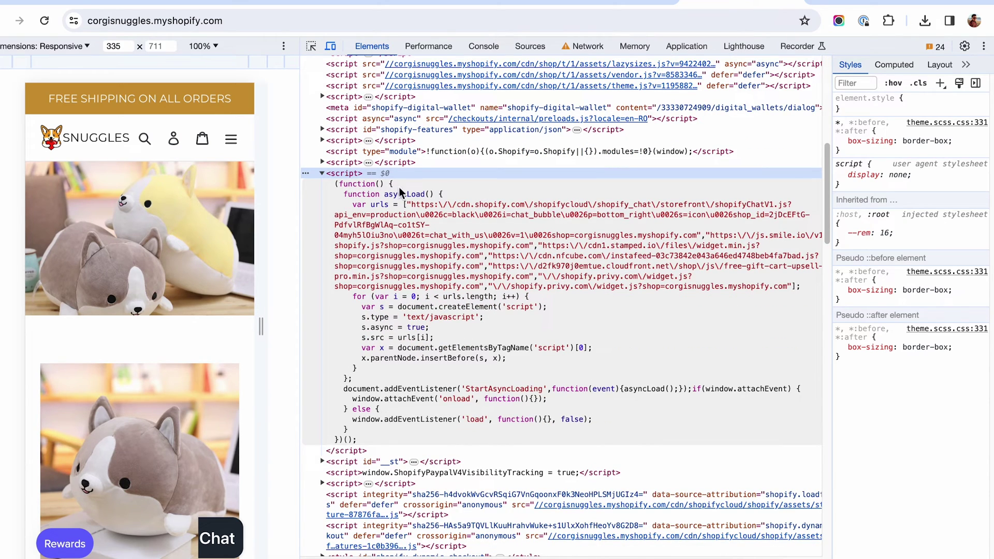
pyautogui.scroll(1, 476, 422)
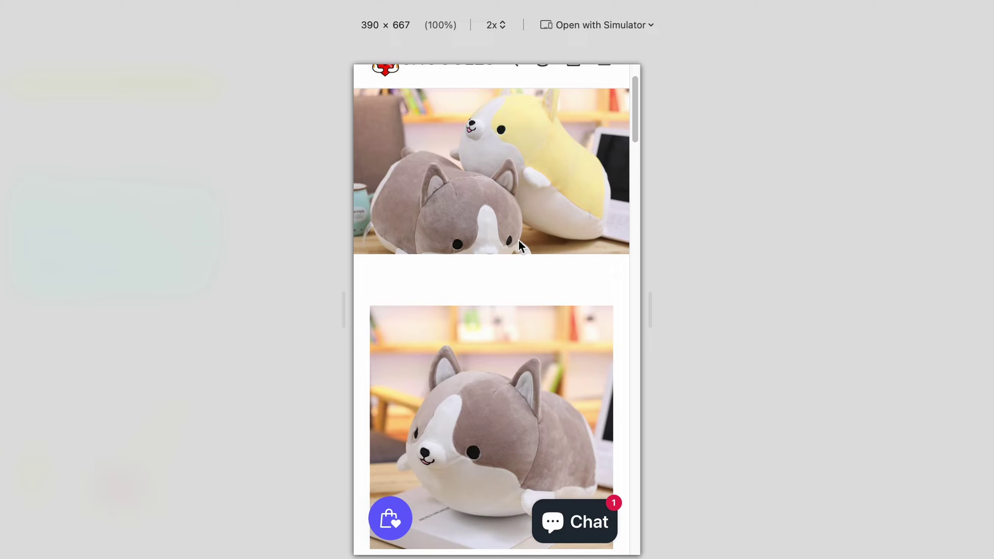
# Scroll through the CorgiSnuggle™ product page in the phone-size Simulator preview
pyautogui.scroll(-4, 523, 259)
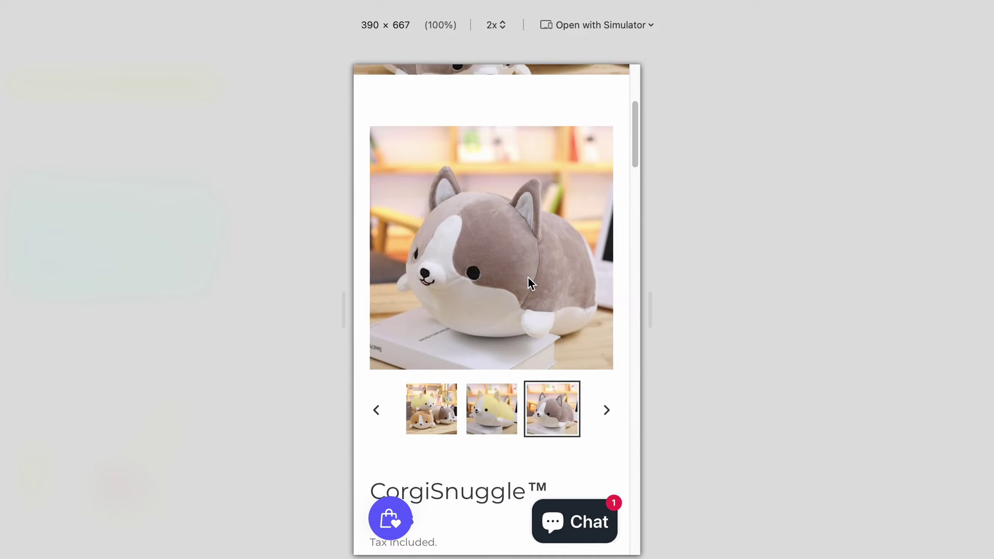
pyautogui.scroll(-5, 529, 278)
pyautogui.scroll(-4, 528, 277)
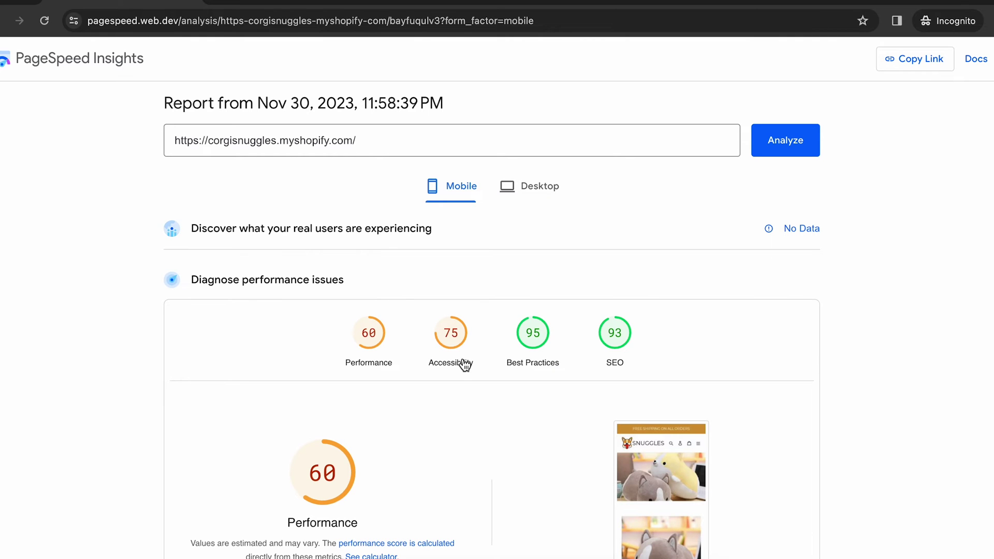
# Rerun the corgisnuggles.myshopify.com mobile analysis, again scoring 60 with 980 ms Total Blocking Time
pyautogui.scroll(-3, 342, 495)
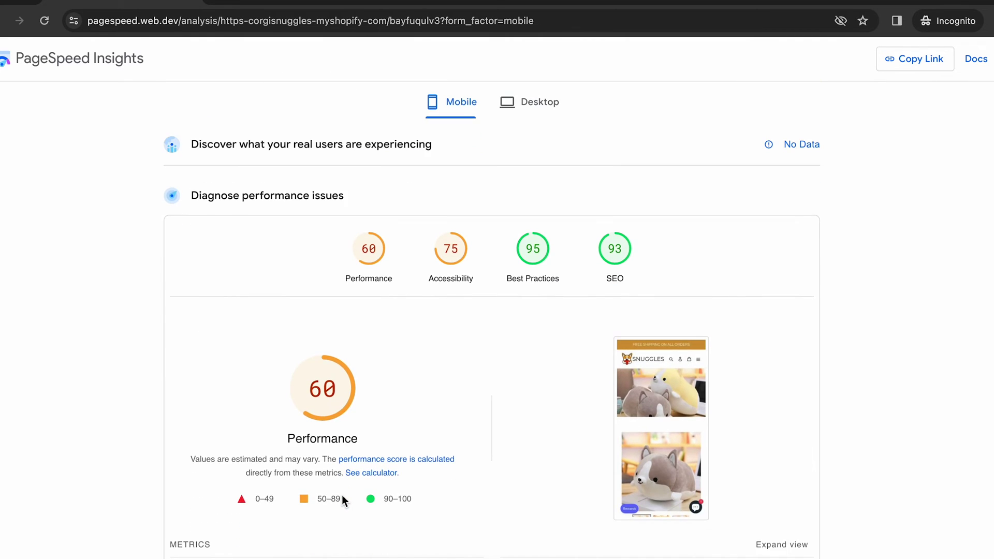
pyautogui.scroll(-3, 342, 496)
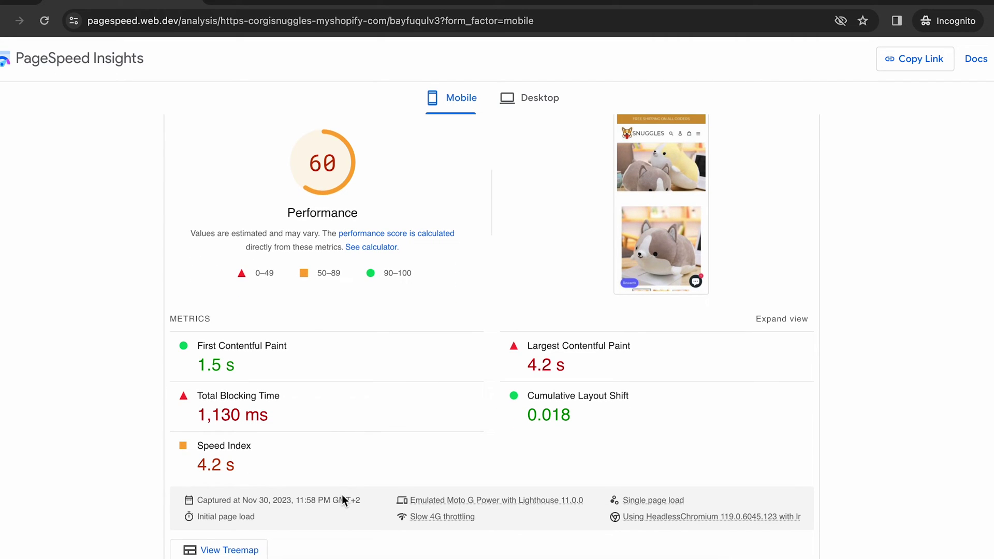
pyautogui.click(802, 110)
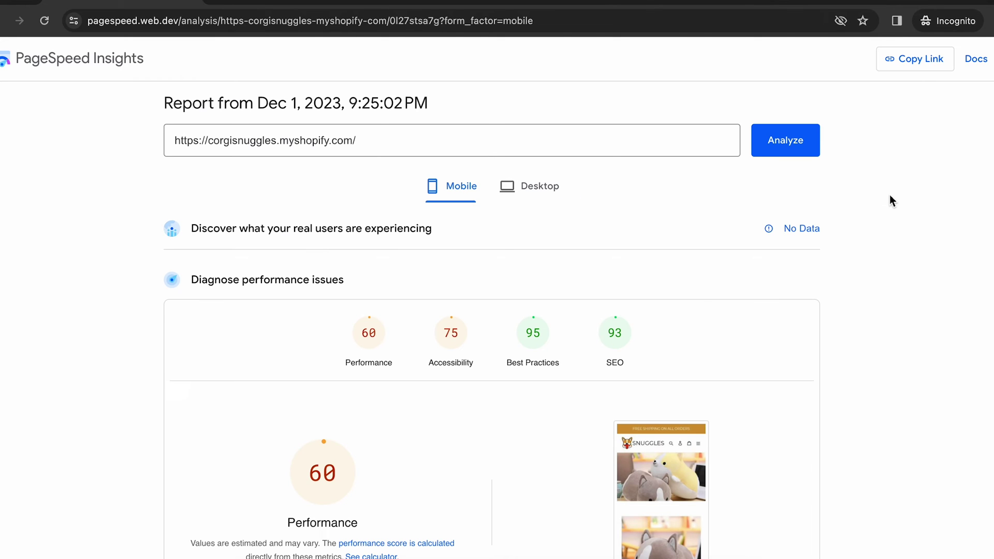
pyautogui.scroll(-5, 872, 214)
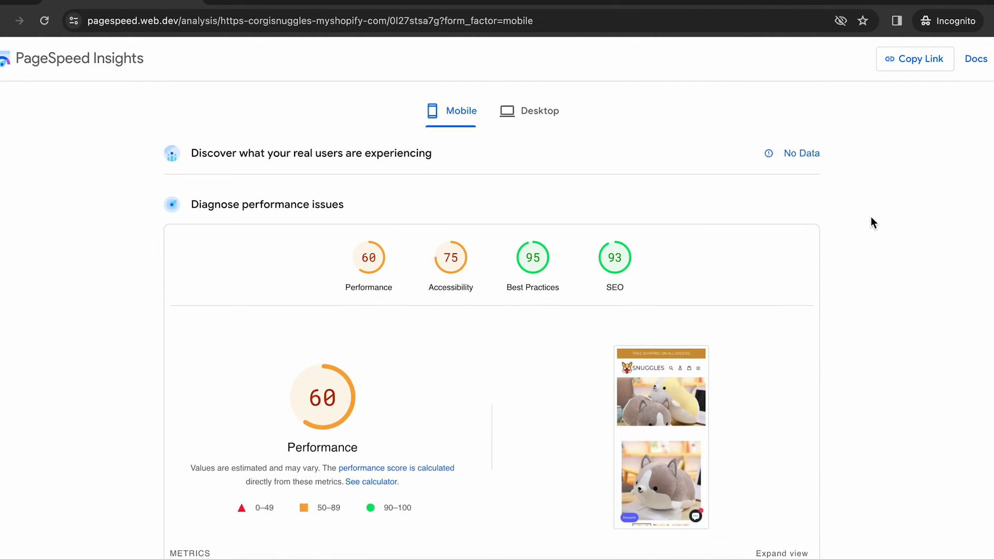
pyautogui.scroll(-1, 871, 224)
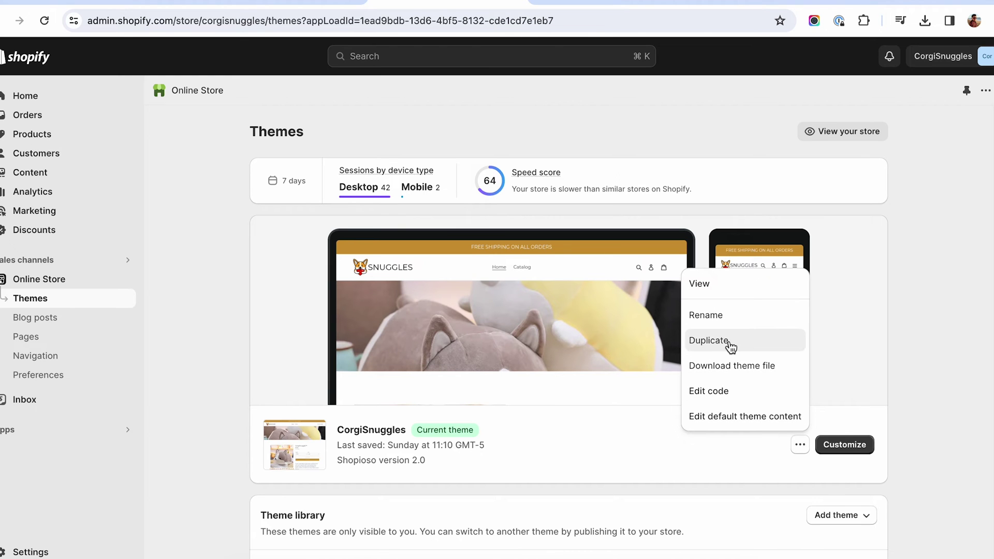
# Duplicate the CorgiSnuggles theme and preview the new copy's storefront
pyautogui.click(730, 346)
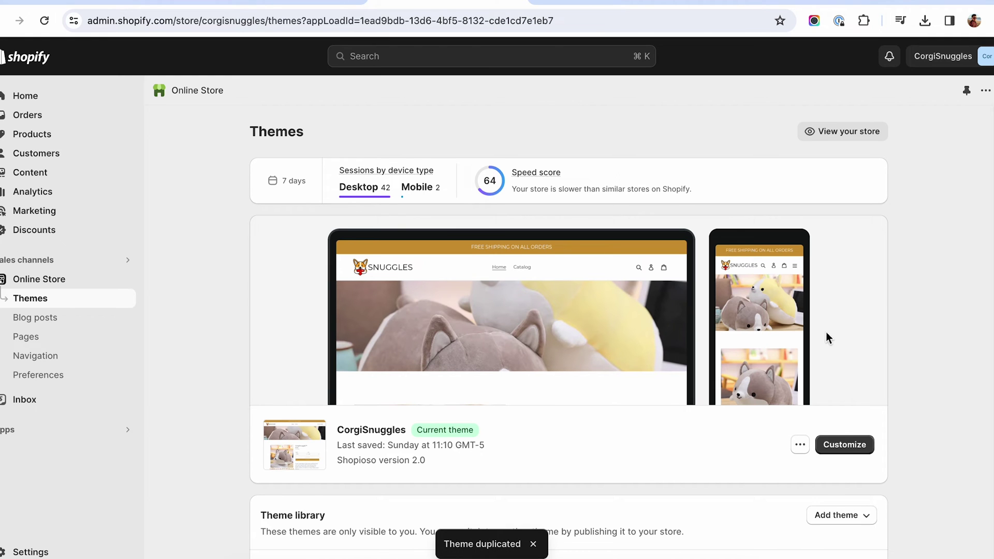
pyautogui.scroll(-5, 212, 390)
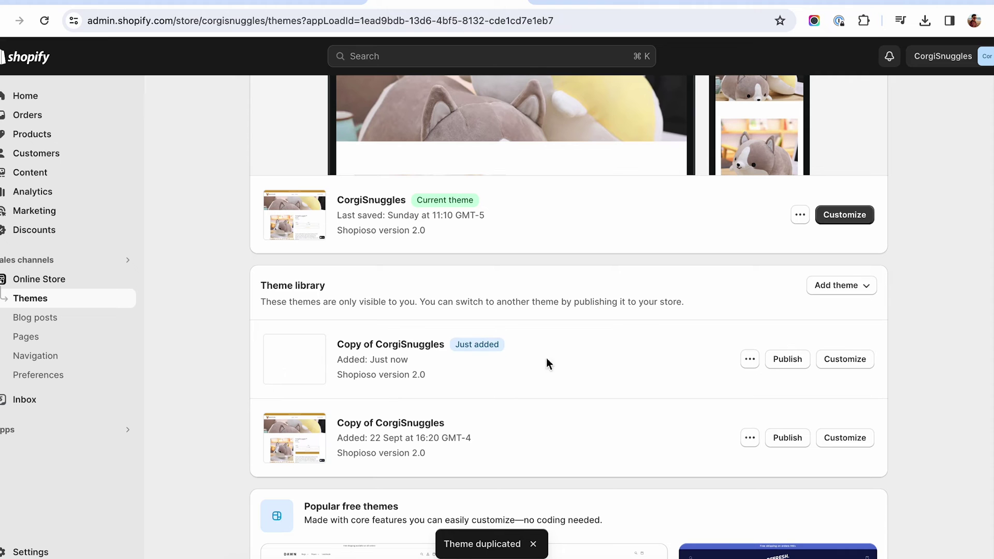
pyautogui.click(750, 359)
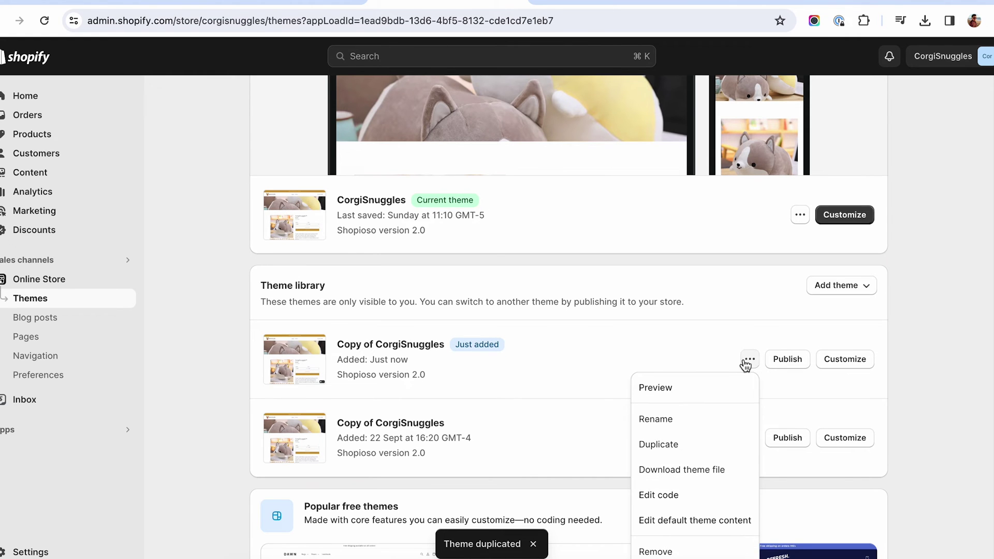
pyautogui.click(654, 388)
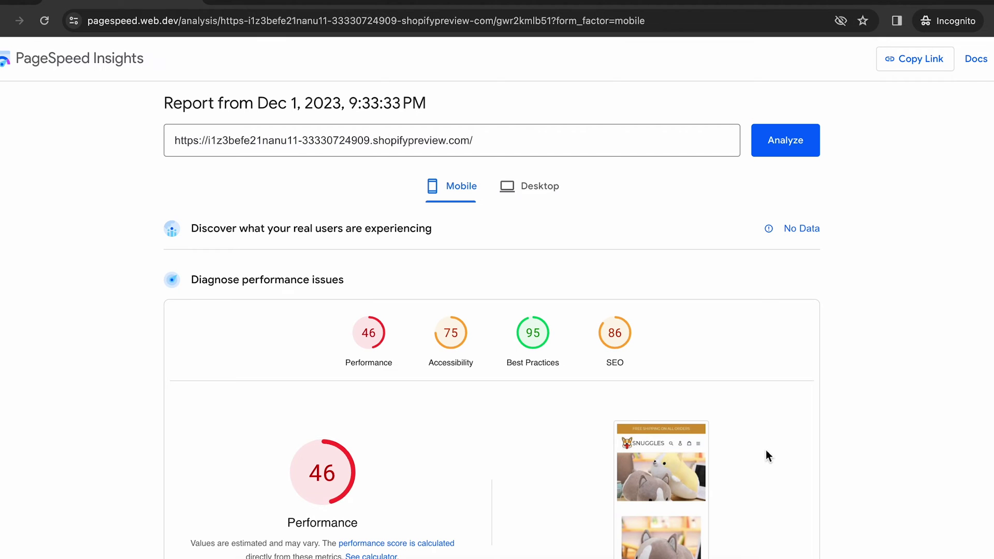
# Rerun the mobile analysis of the duplicated theme's preview, scoring between 46 and 56
pyautogui.scroll(-3, 768, 456)
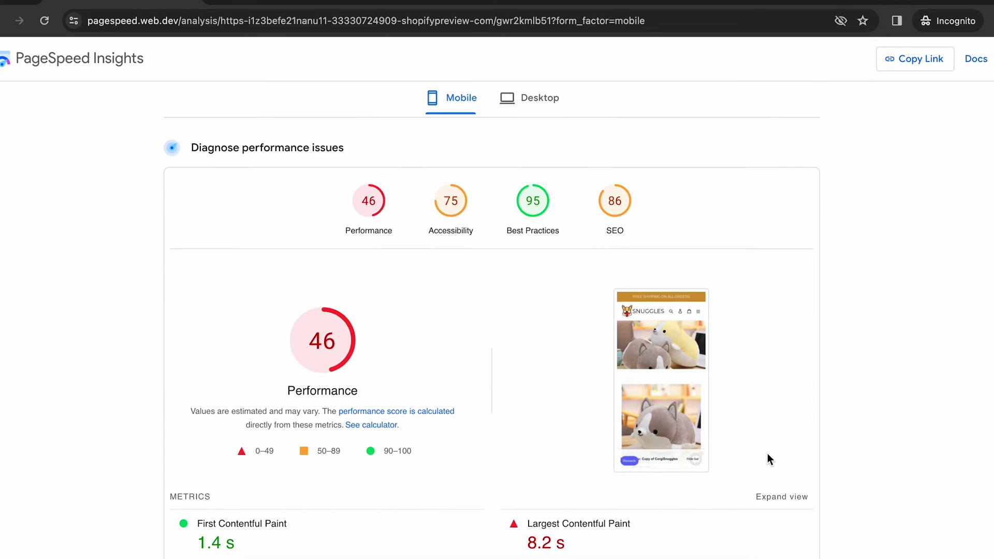
pyautogui.scroll(-2, 768, 454)
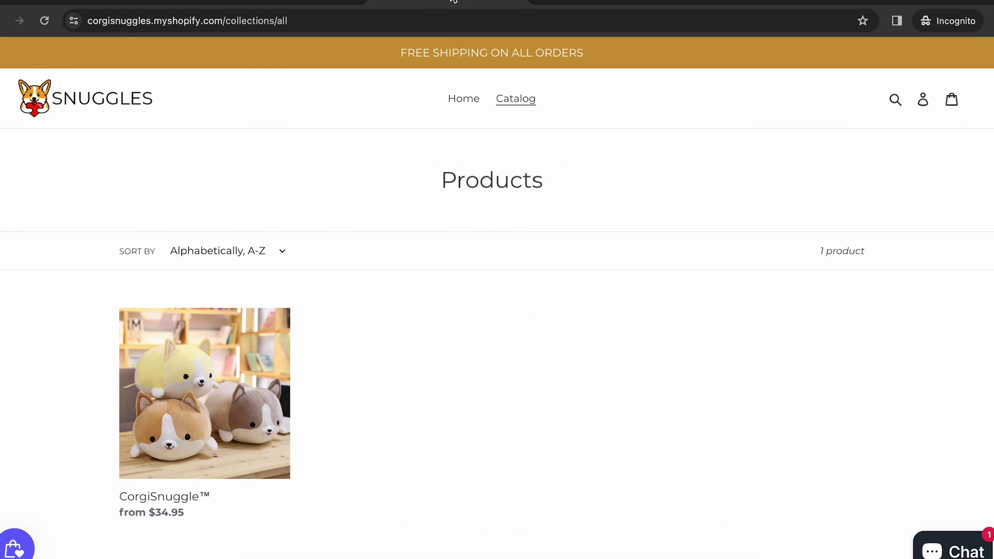
pyautogui.click(602, 2)
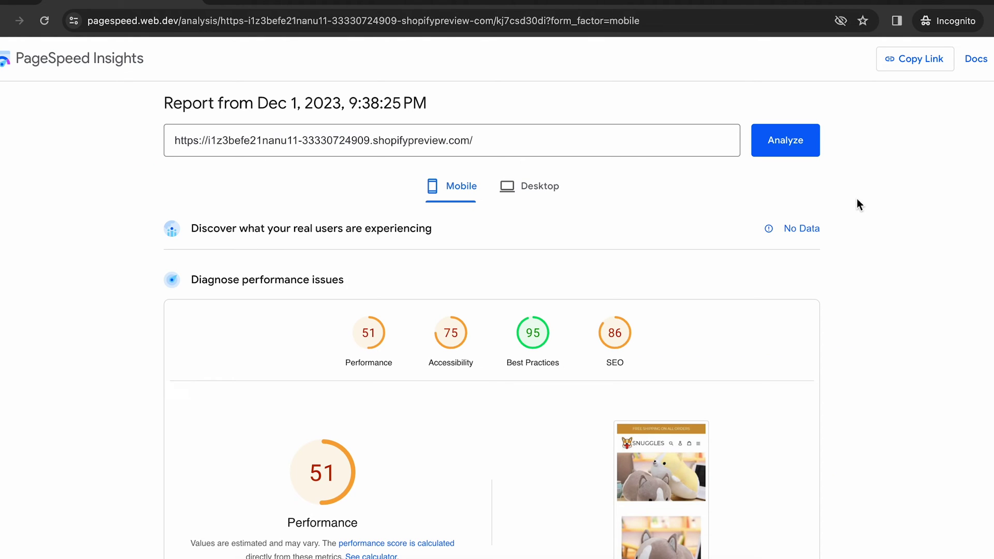
pyautogui.click(793, 145)
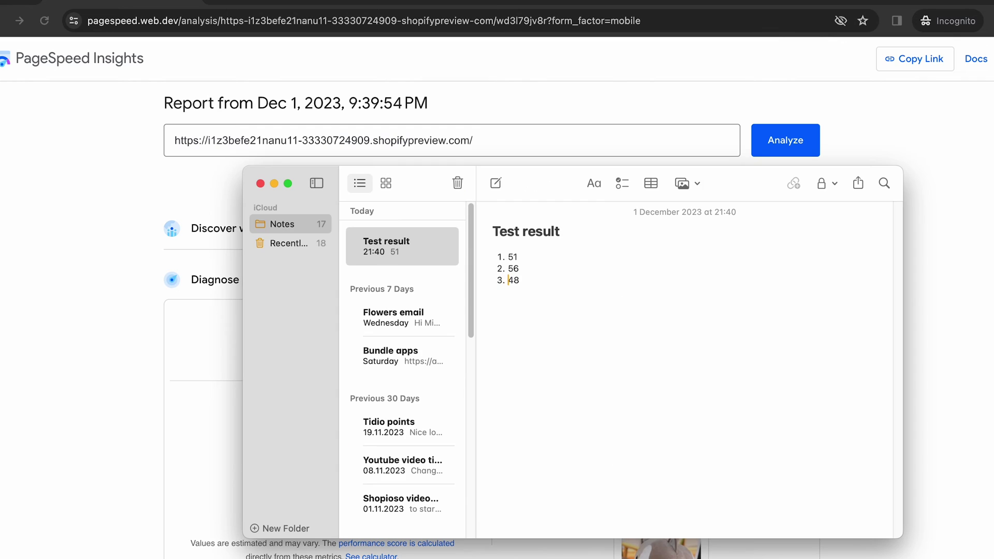
# Add 'Average: 51' on a new line below the three test scores
pyautogui.hotkey('shift', 'Return')
pyautogui.hotkey('shift', 'Return')
pyautogui.write('Average: 51')
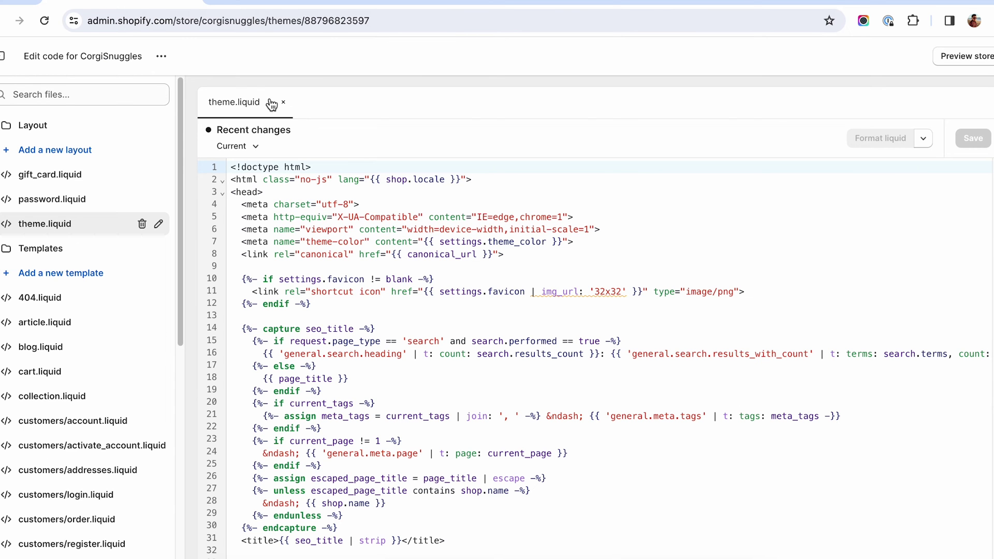
# Paste the deferred script-loading block below {{ content_for_header }} in theme.liquid
pyautogui.scroll(-15, 324, 352)
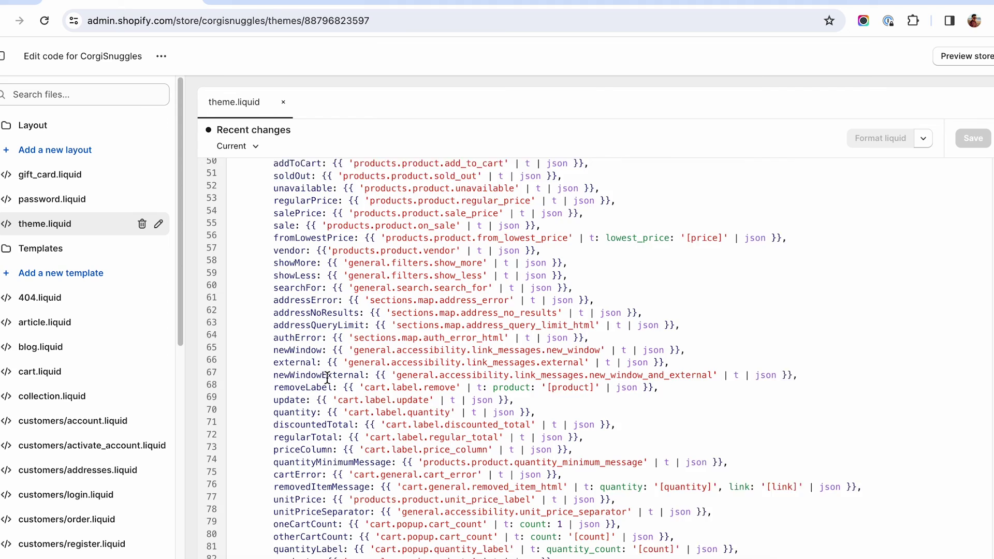
pyautogui.scroll(-5, 328, 380)
pyautogui.click(380, 322)
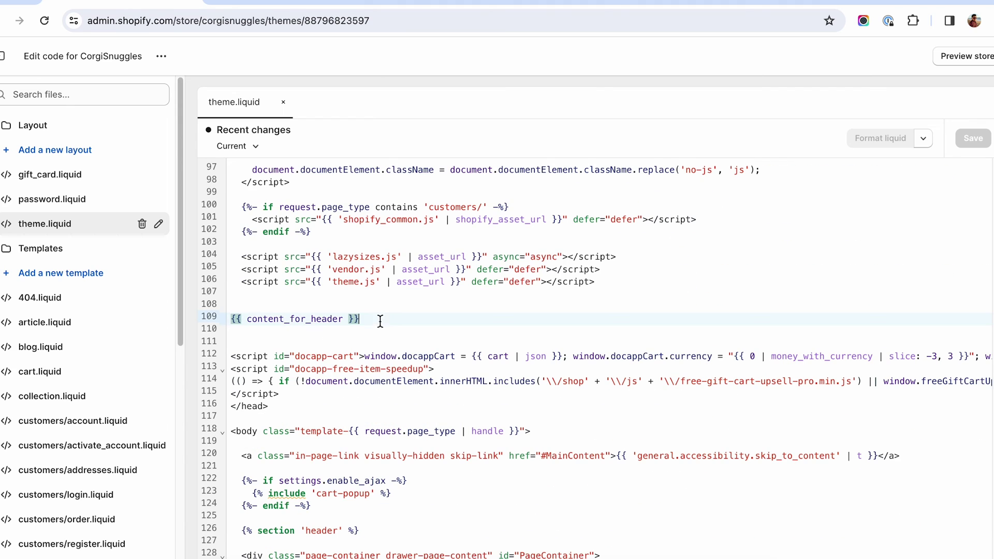
pyautogui.press('Return')
pyautogui.press('Return')
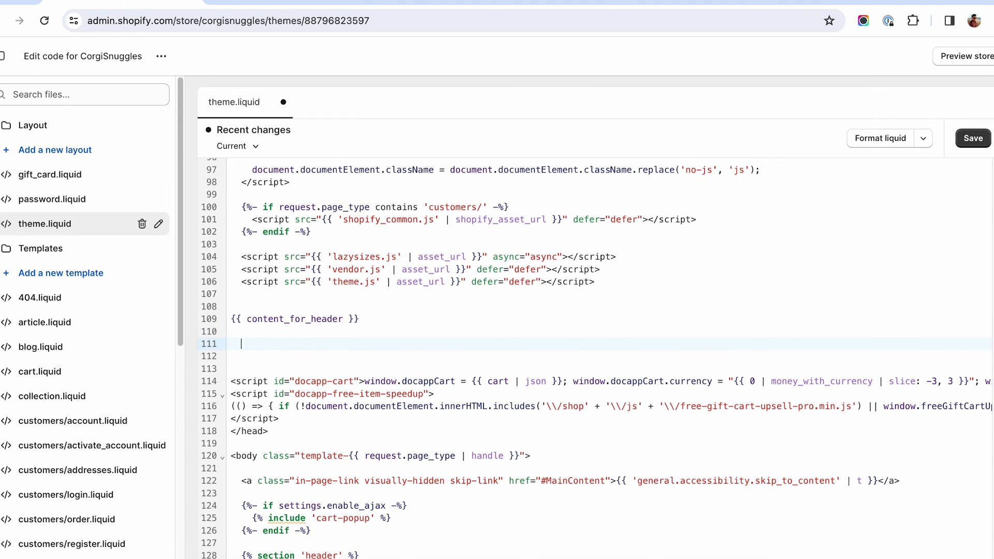
pyautogui.hotkey('ctrl', 'v')
# Wrap {{ content_for_header }} in {% comment %} and {% endcomment %} tags
pyautogui.scroll(8, 389, 321)
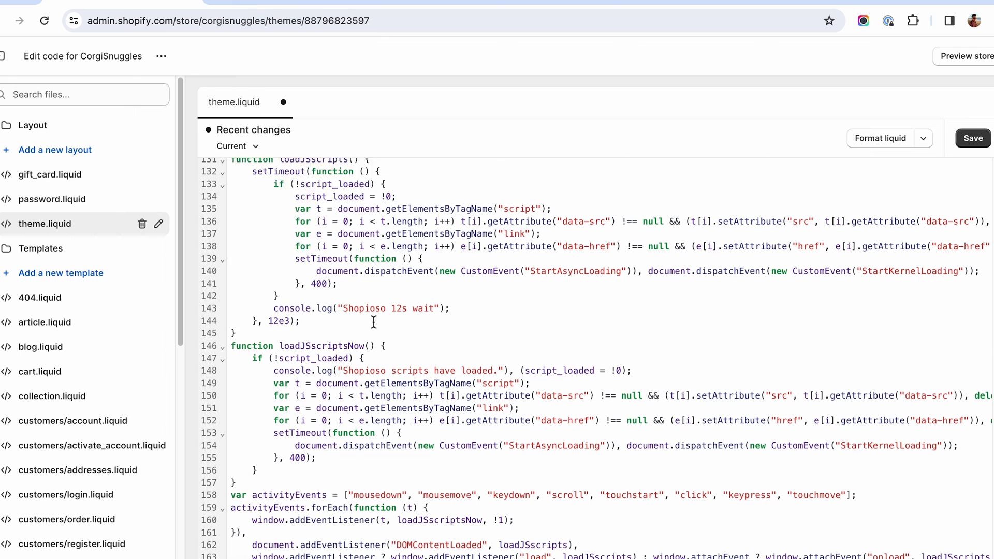
pyautogui.click(232, 249)
pyautogui.write('{% comment')
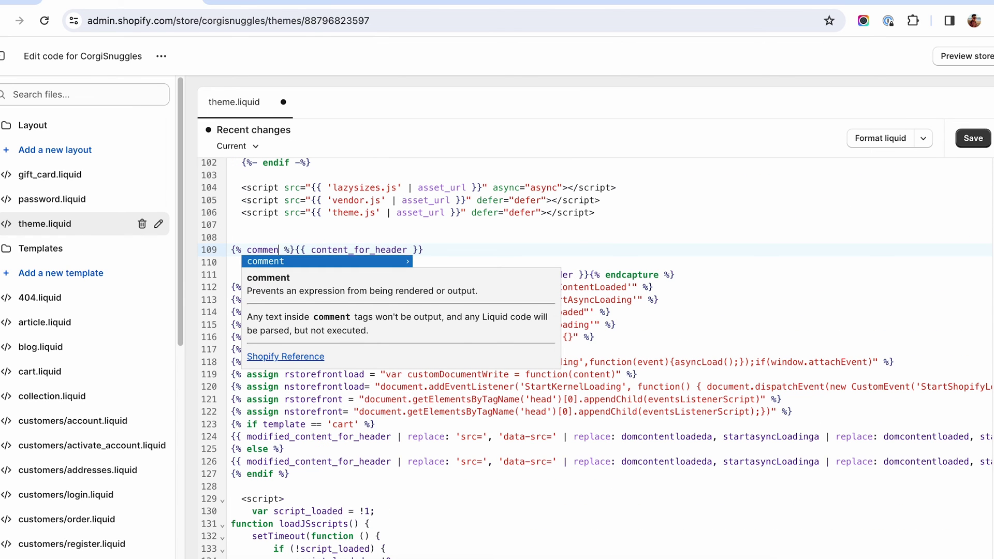
pyautogui.press('End')
pyautogui.write('{% endcomment')
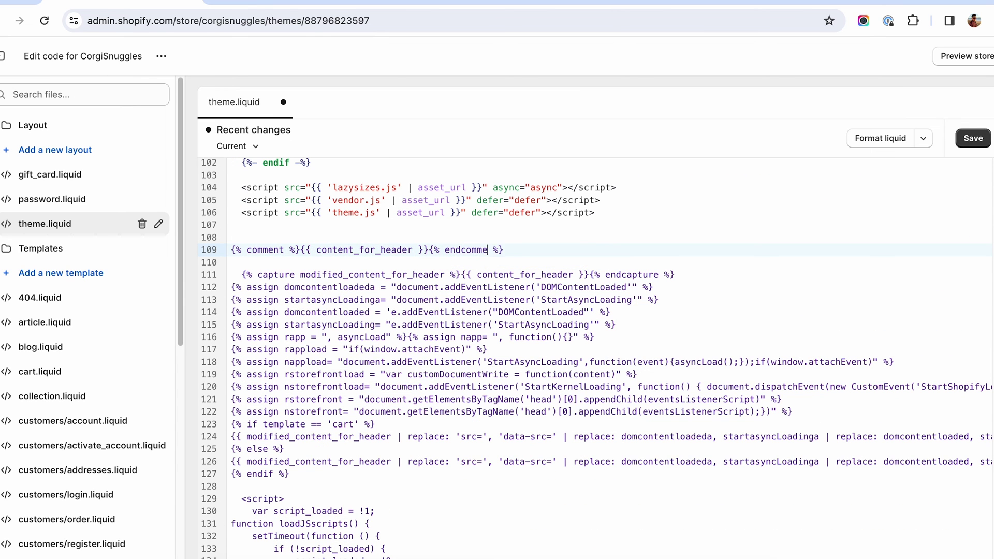
pyautogui.press('End')
# Rerun the mobile analysis of the edited preview, then publish Copy of CorgiSnuggles live
pyautogui.scroll(-1, 712, 250)
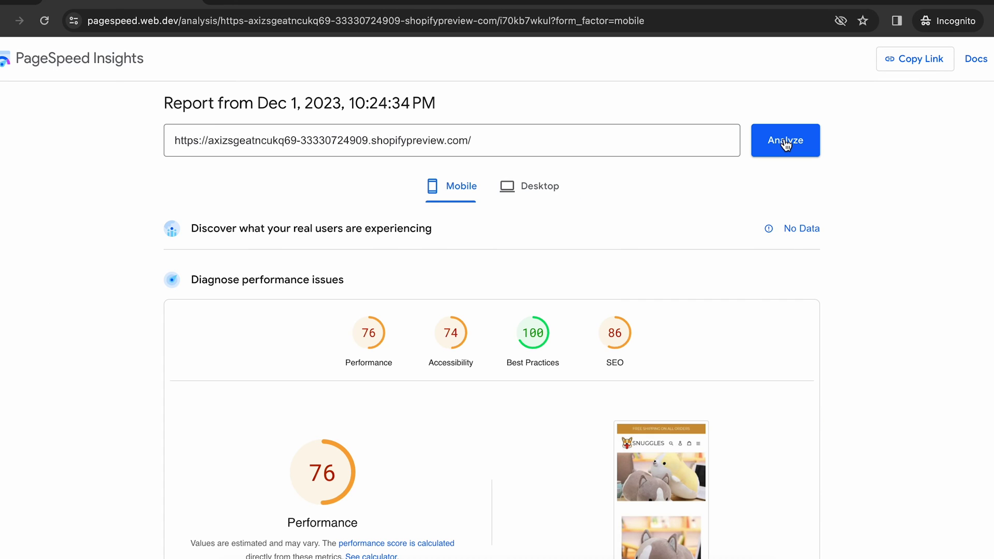
pyautogui.click(786, 145)
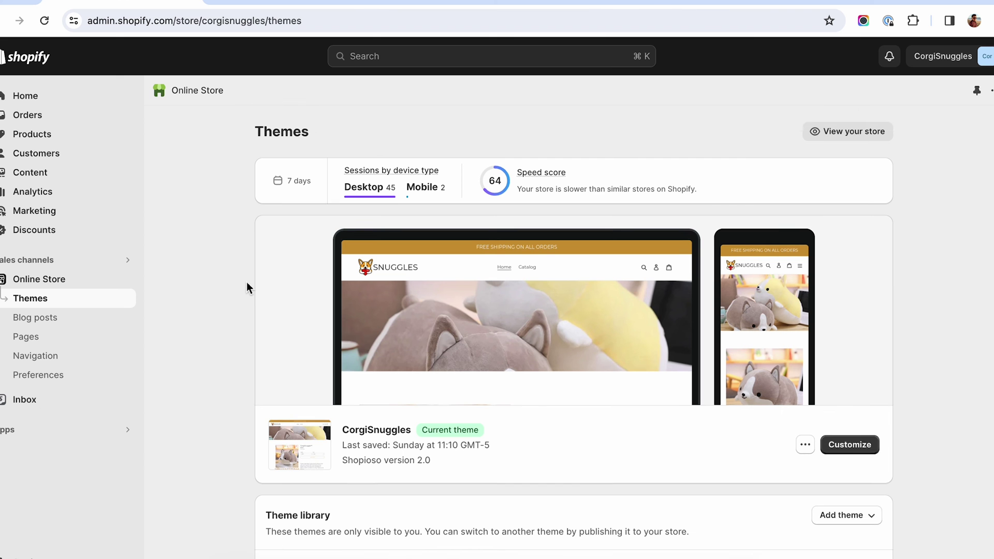
pyautogui.scroll(-3, 247, 282)
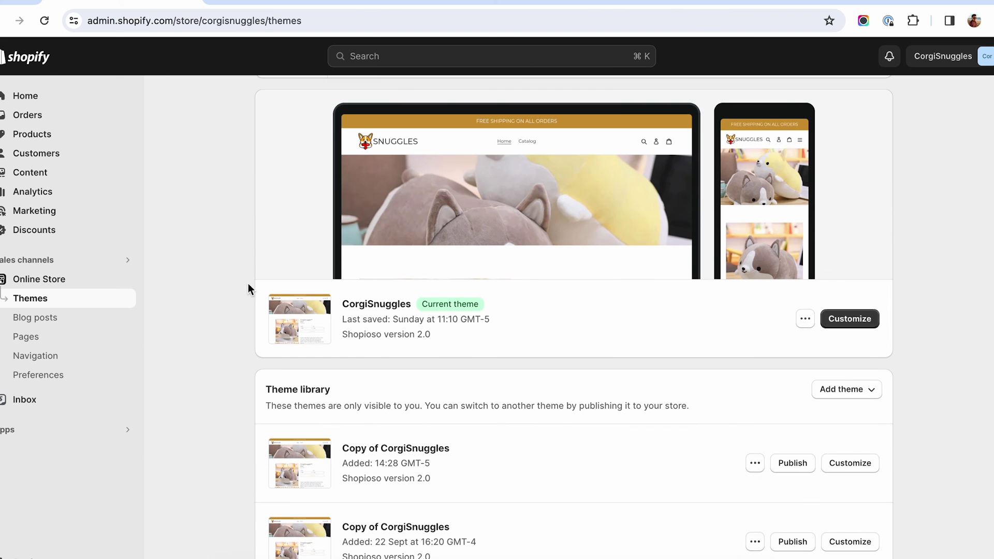
pyautogui.click(783, 446)
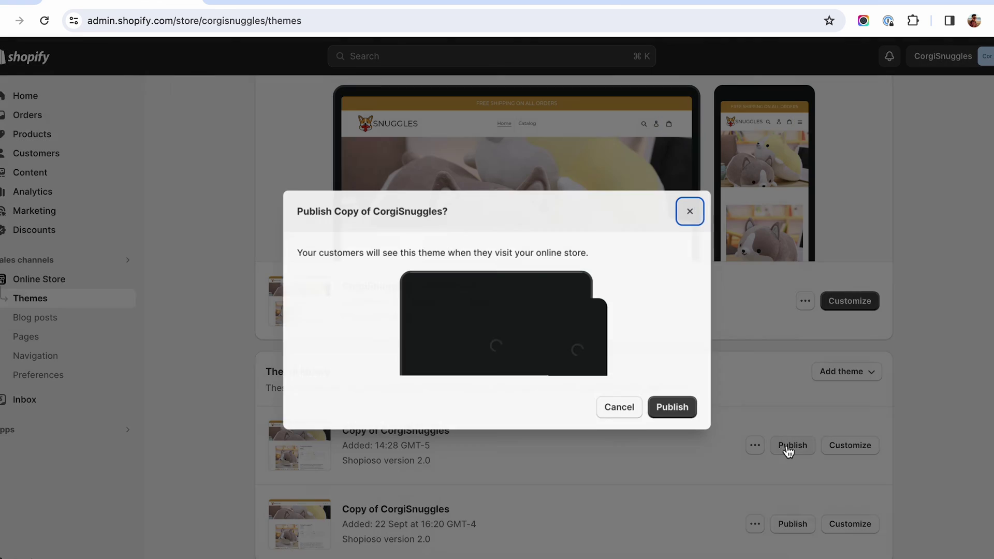
pyautogui.click(684, 407)
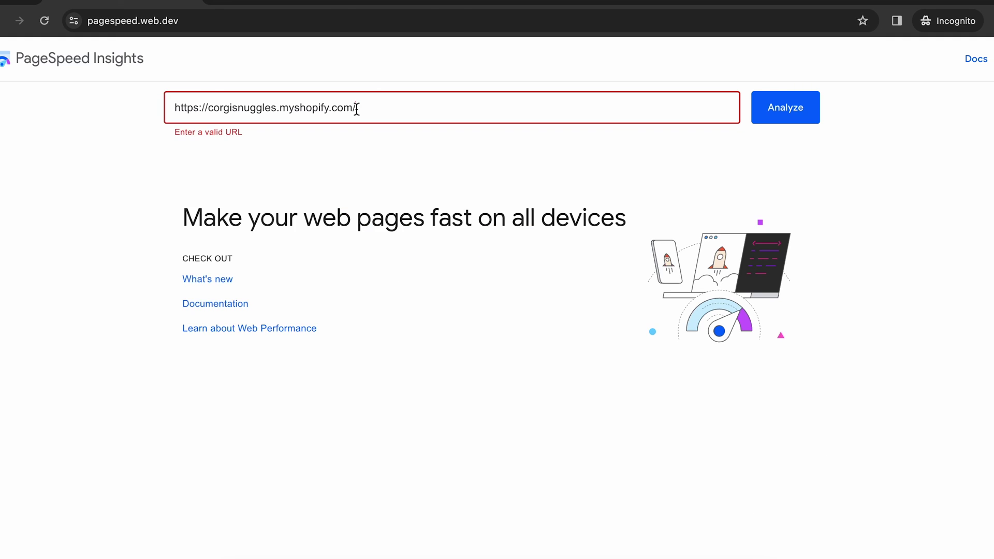
pyautogui.press('Return')
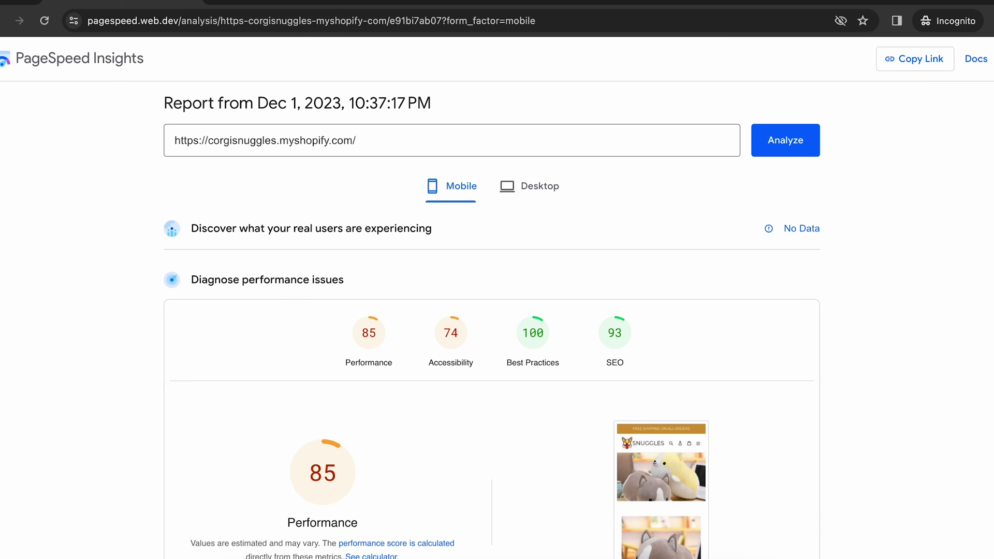
pyautogui.scroll(-4, 637, 271)
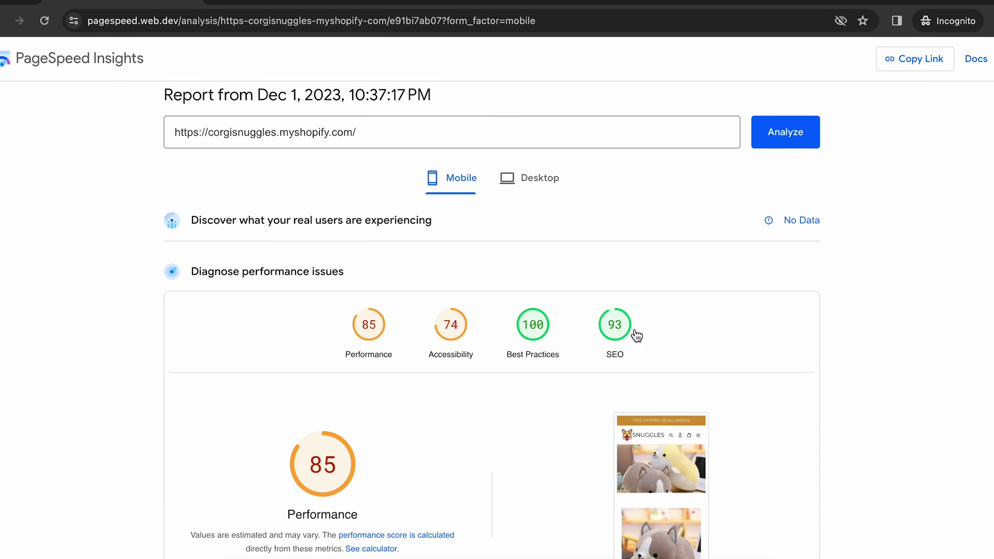
pyautogui.scroll(-2, 791, 354)
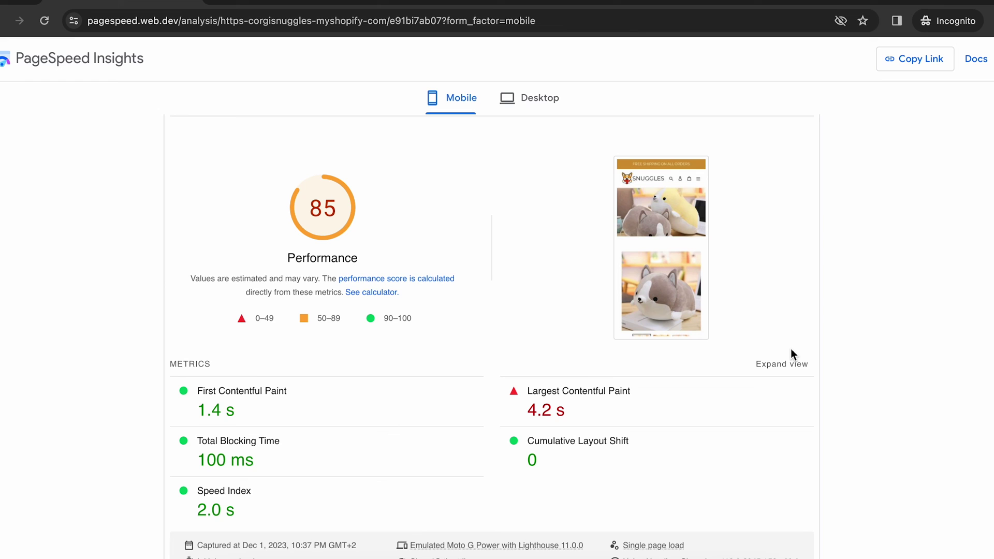
pyautogui.scroll(-2, 792, 350)
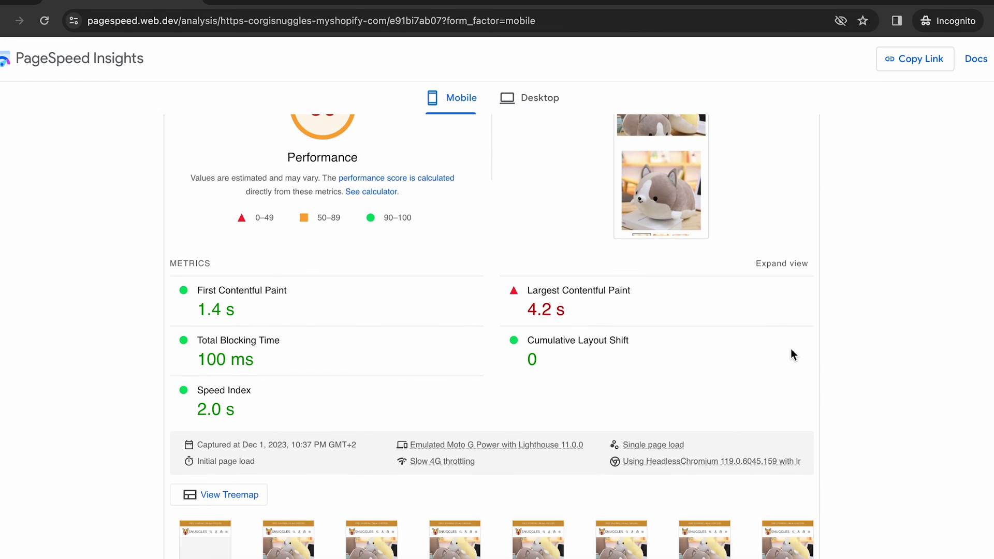
pyautogui.scroll(-5, 791, 349)
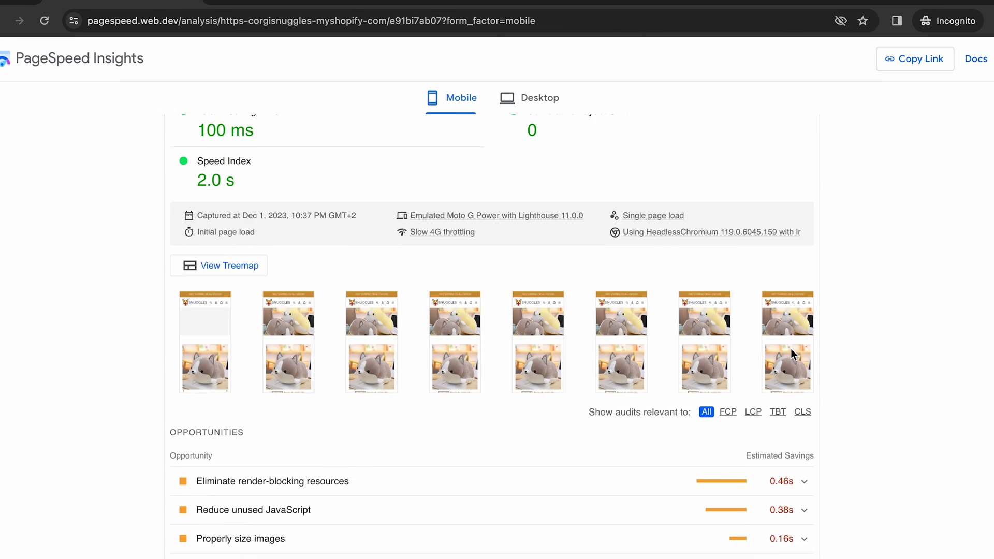